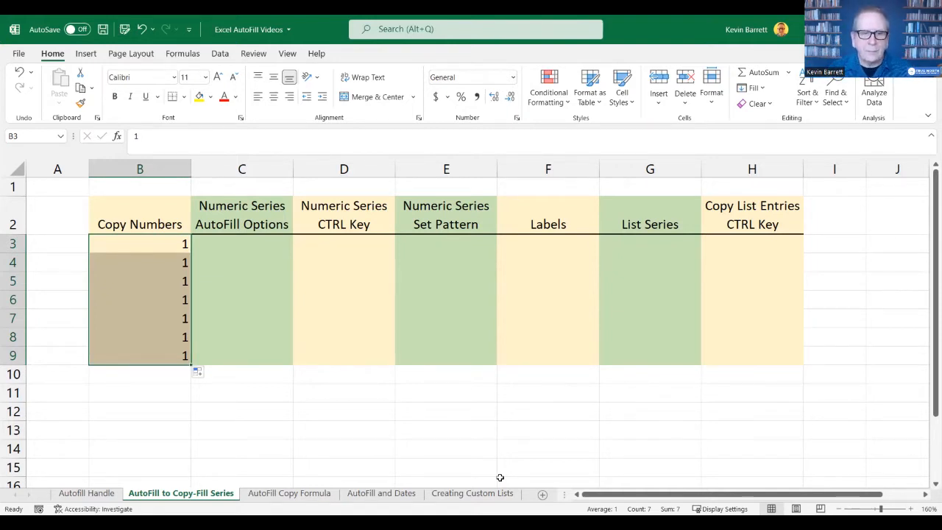
- Enter 1 in cell C3 and AutoFill it down through C9
click(252, 243)
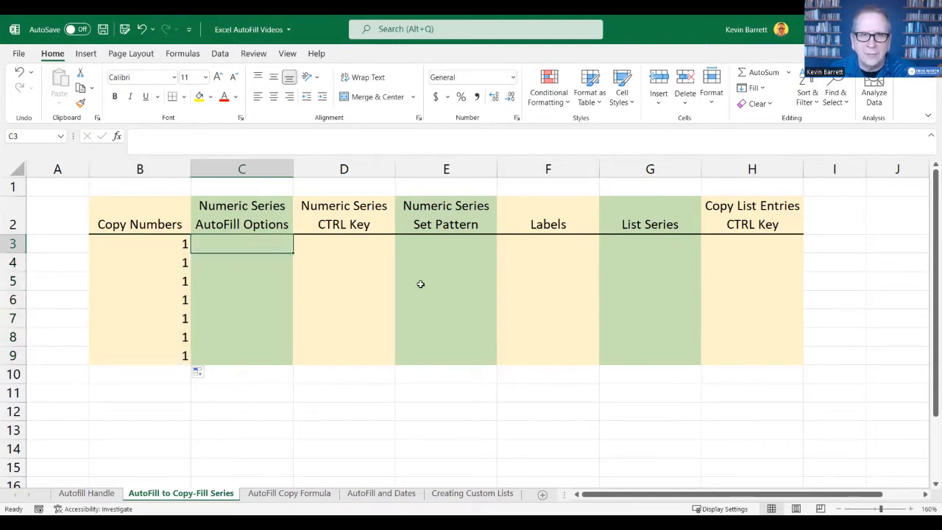
text(1)
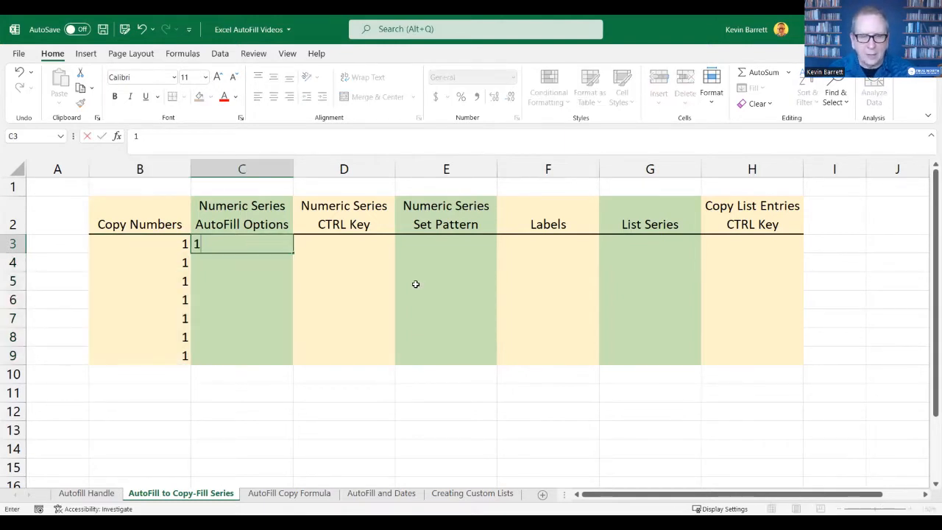
key(Return)
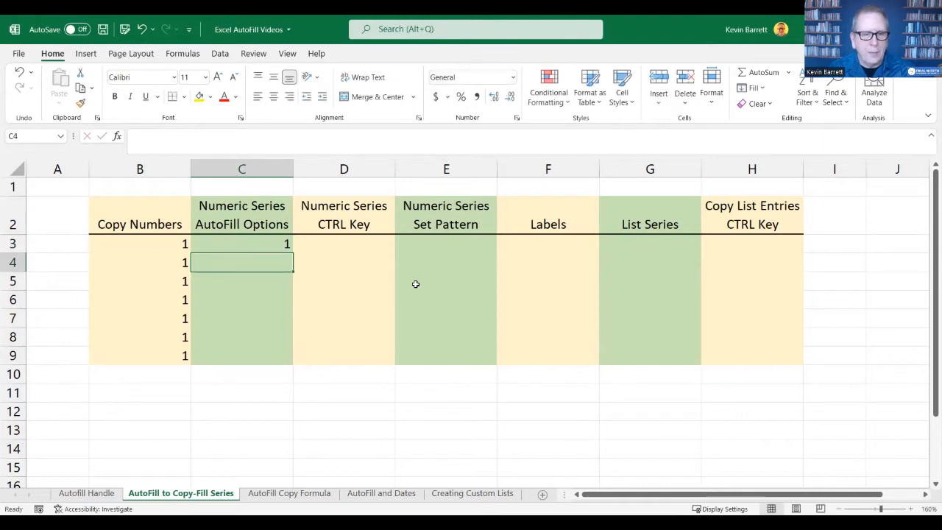
click(274, 246)
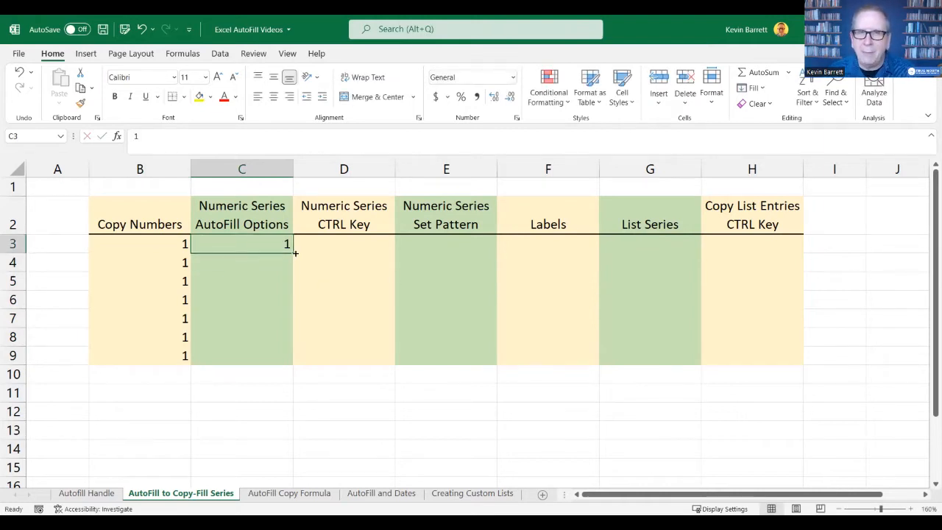
drag(295, 253, 292, 365)
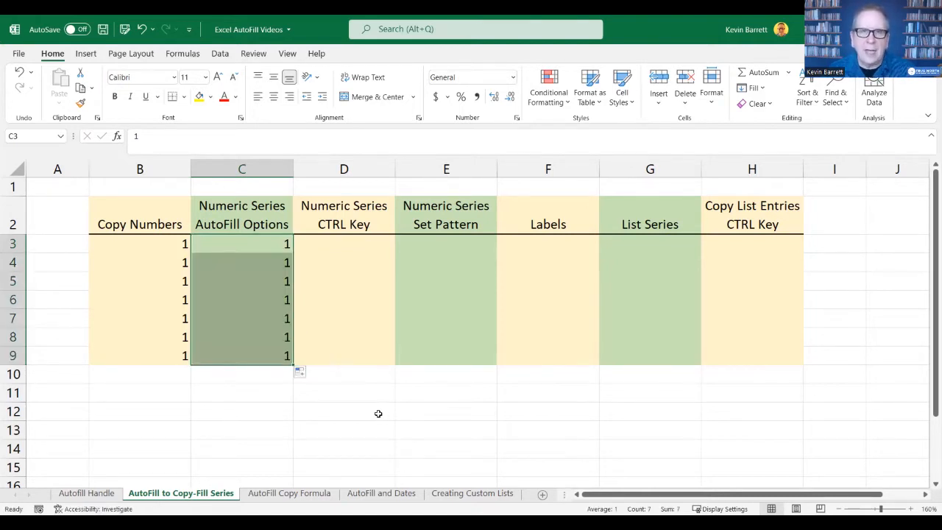
- Switch the AutoFill option for C3:C9 to Fill Series so the column counts from 1 to 7
click(302, 373)
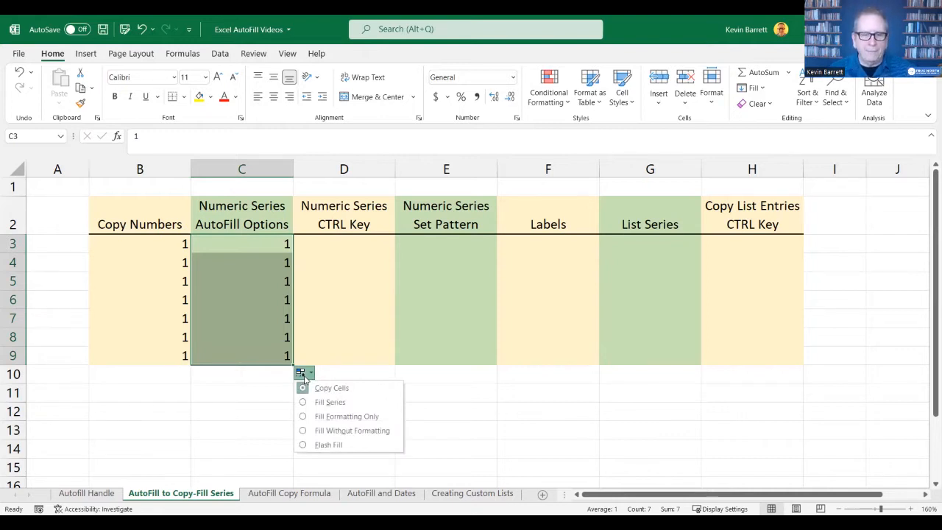
click(341, 405)
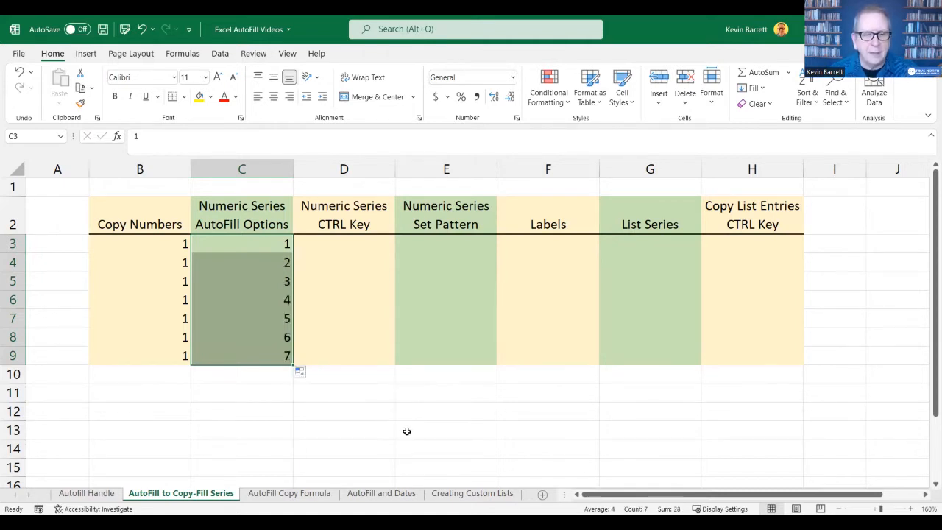
click(402, 427)
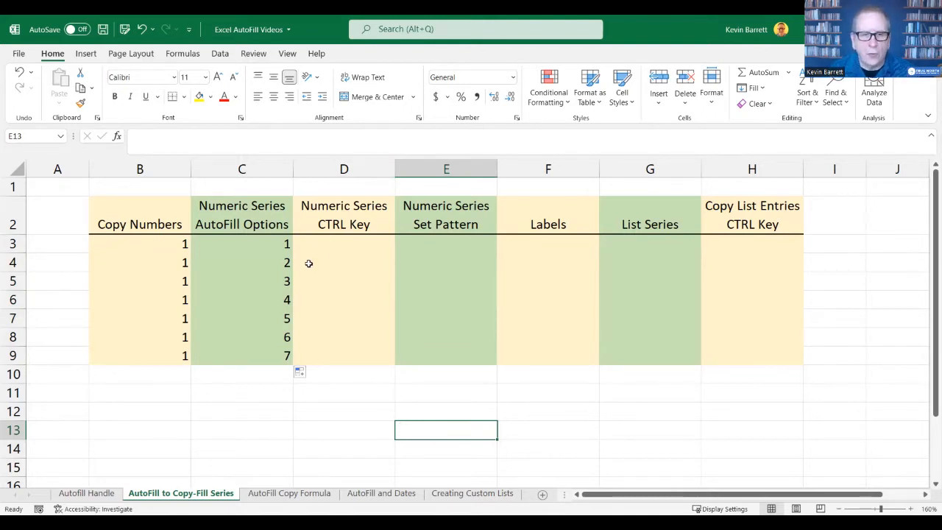
- Enter 1 in cell D3 and AutoFill it down through D9 as an incrementing series from 1 to 7
click(359, 243)
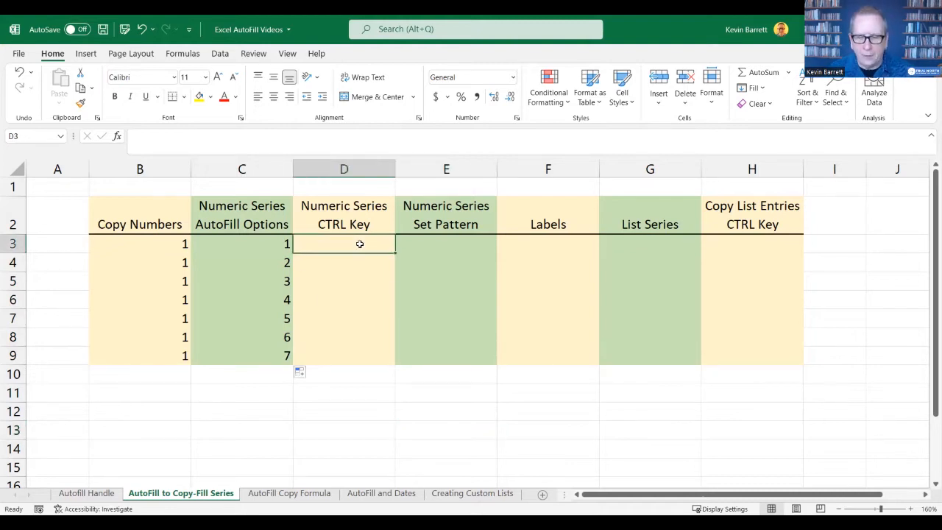
text(1)
key(Return)
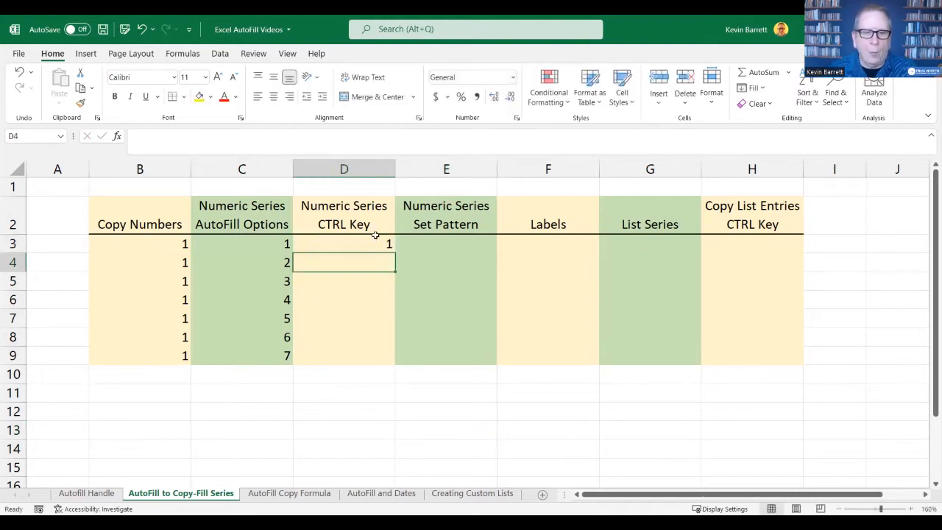
click(375, 245)
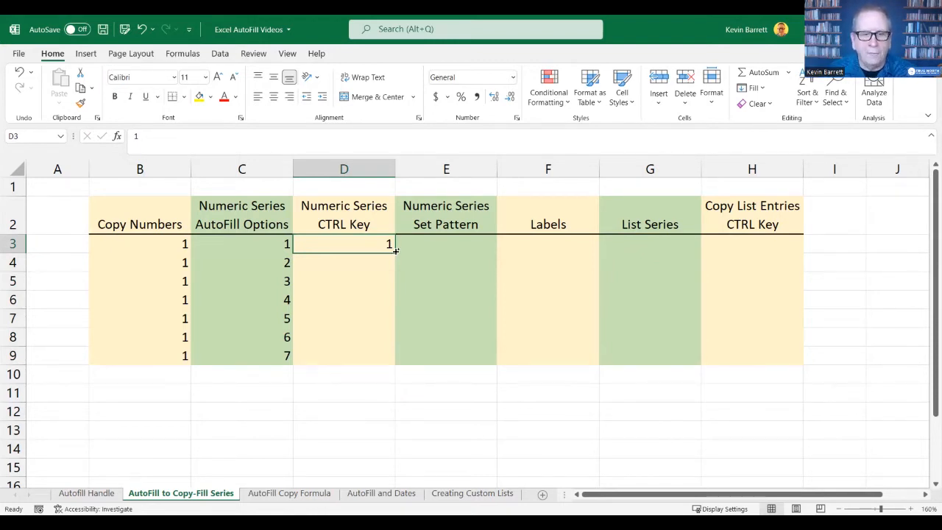
drag(395, 251, 396, 360)
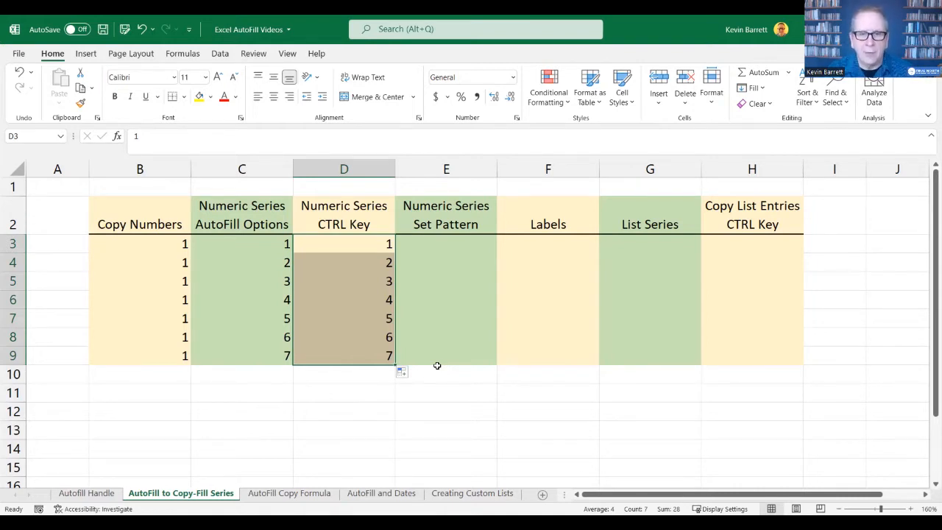
- Try AutoFilling a series through E9 from the starting values 1 and 2 in E3:E4, and clear the filled range
click(474, 243)
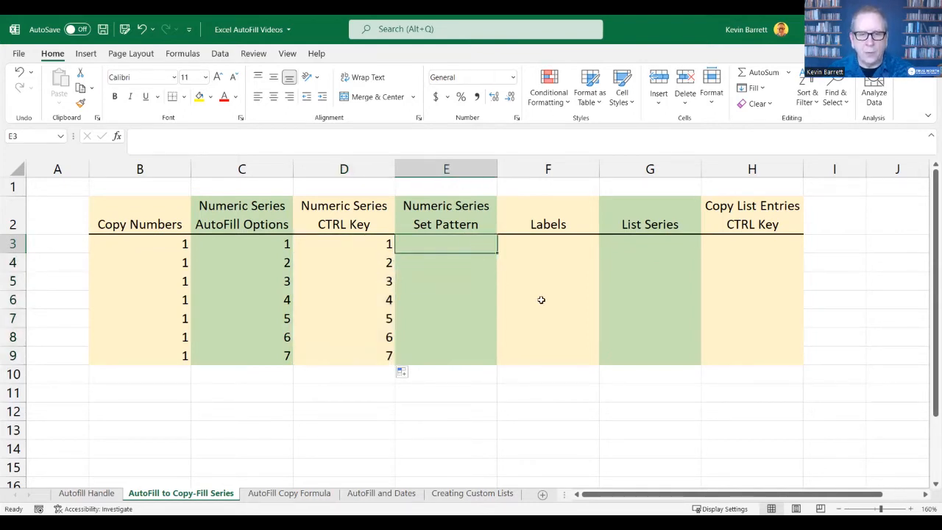
text(1)
key(Return)
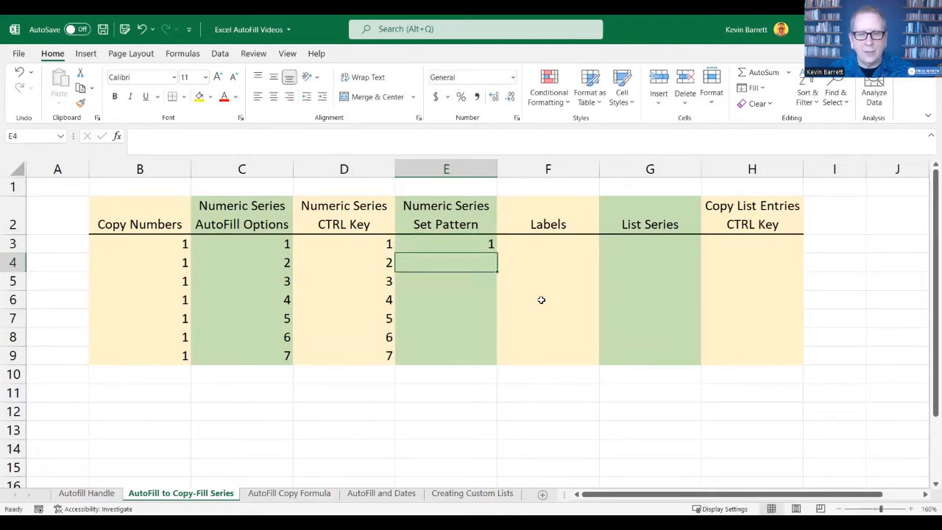
text(2)
key(Return)
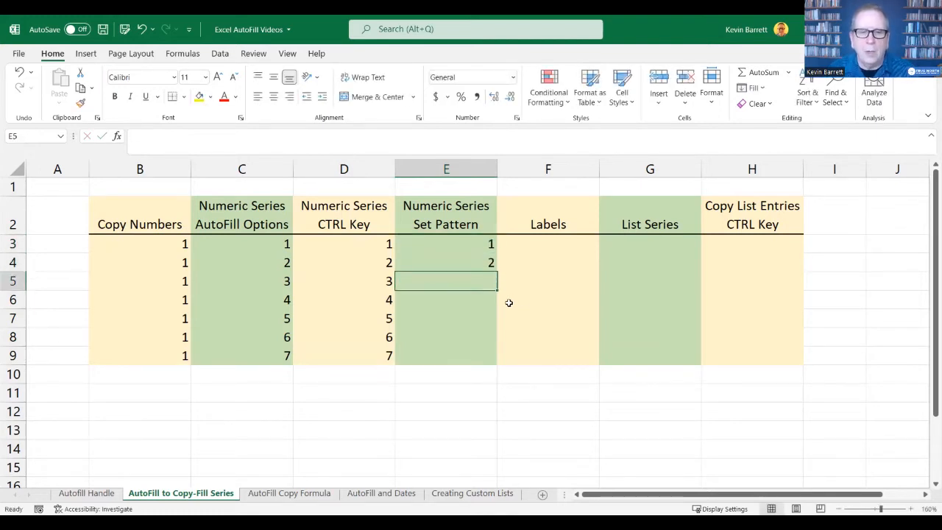
drag(480, 243, 479, 268)
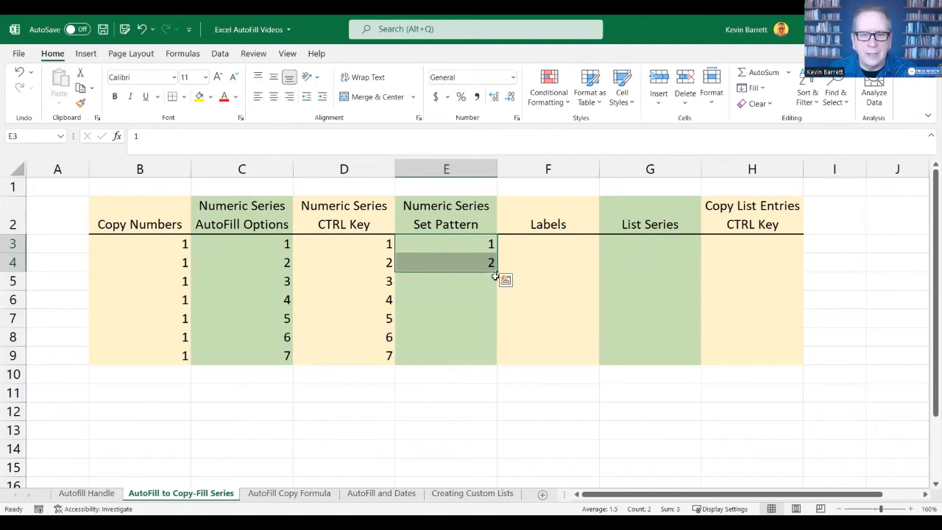
drag(497, 272, 490, 363)
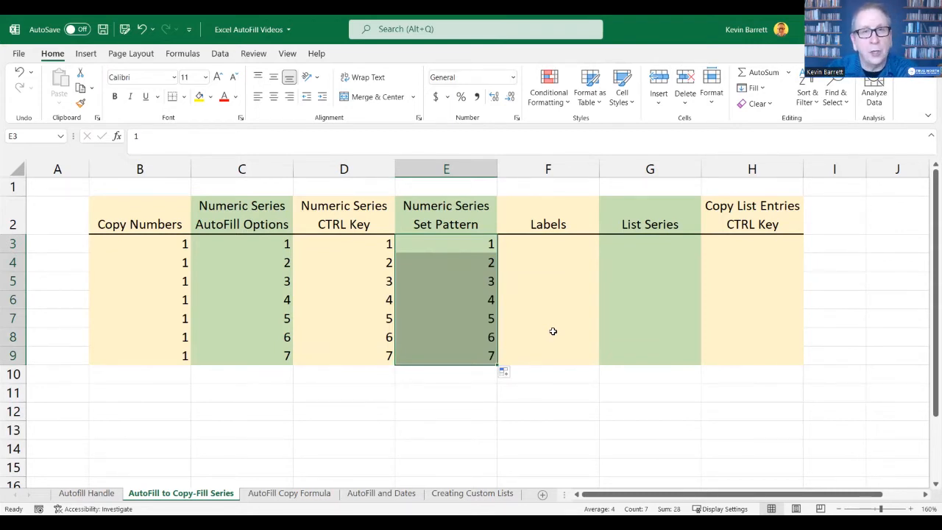
key(Delete)
- Enter 30 in E3 and 60 in E4, and AutoFill that pattern down through E9
click(458, 241)
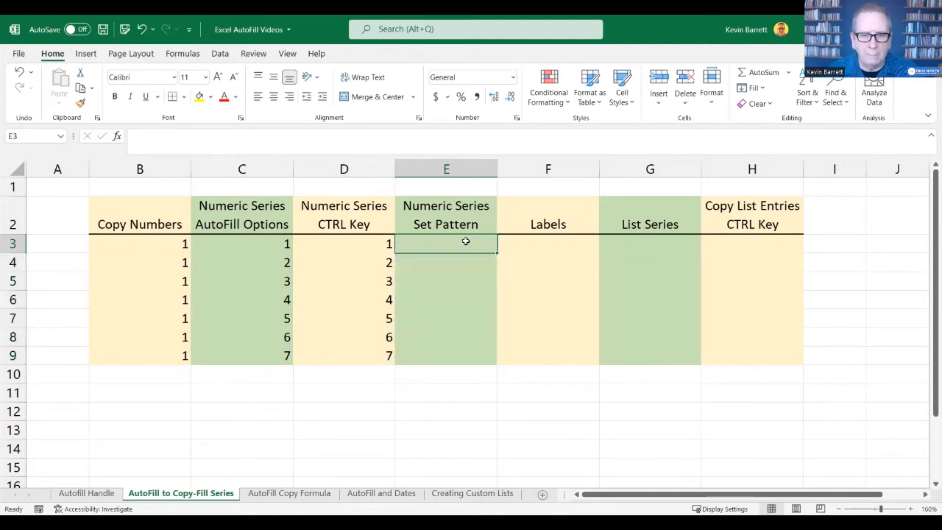
text(30)
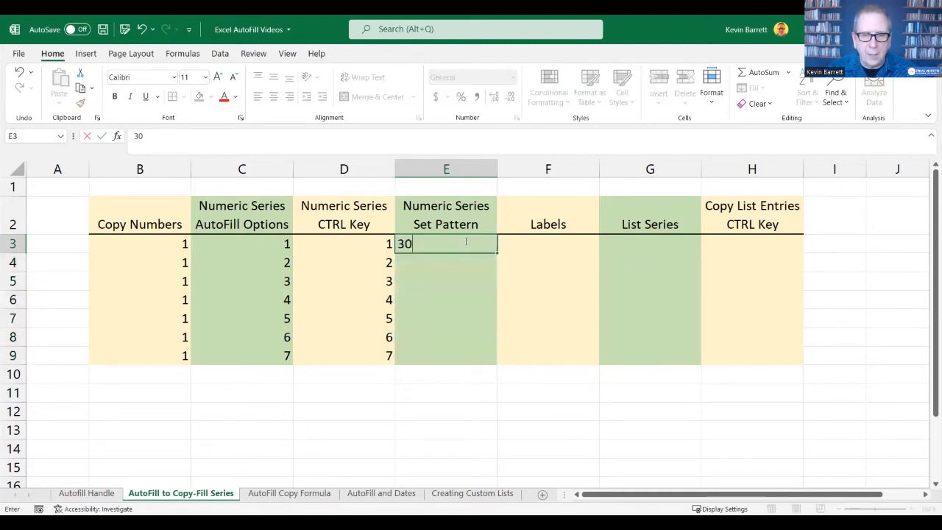
key(Return)
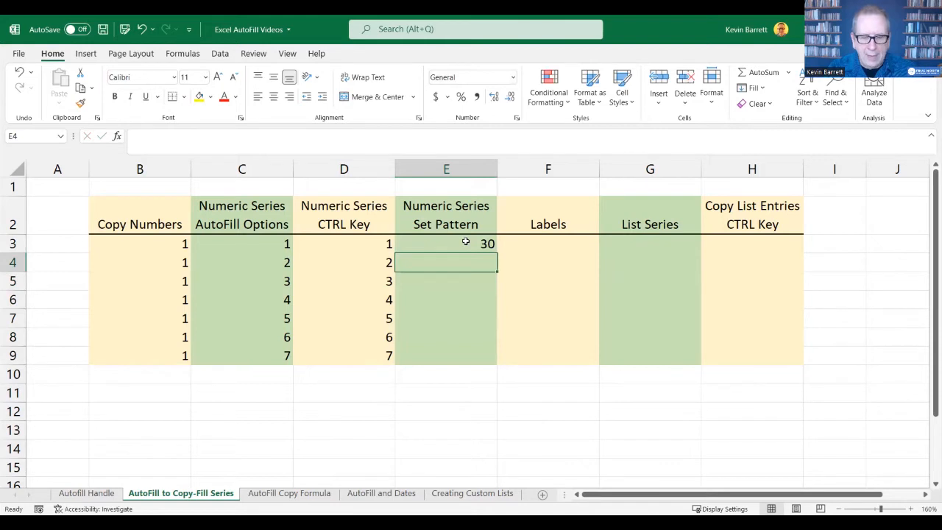
text(60)
key(Return)
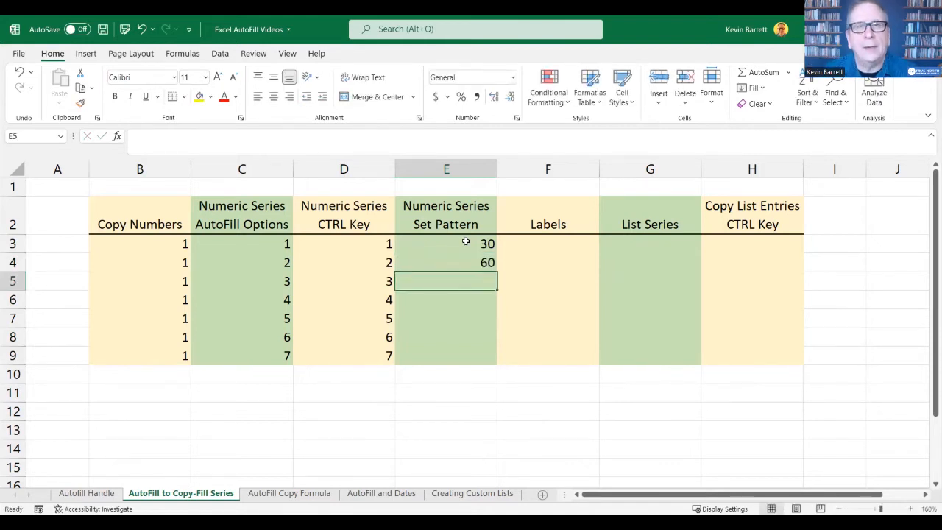
click(474, 247)
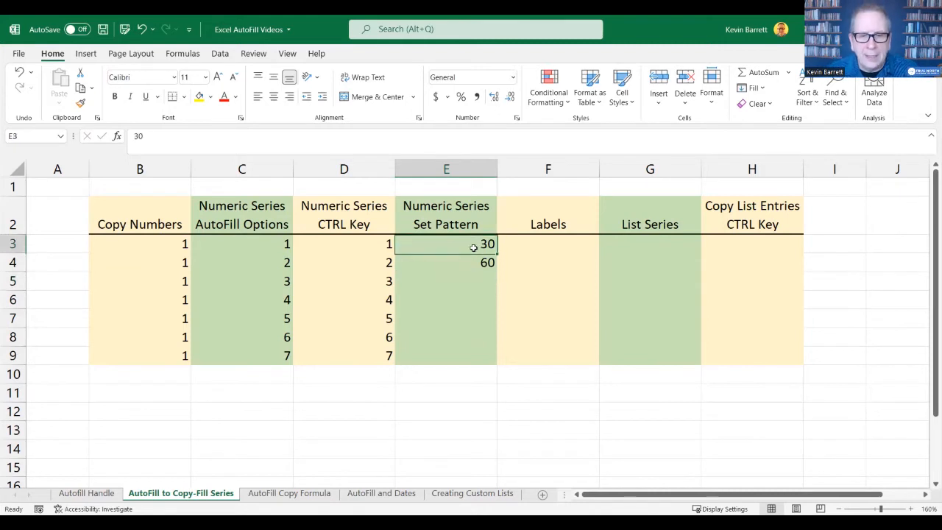
drag(473, 247, 486, 265)
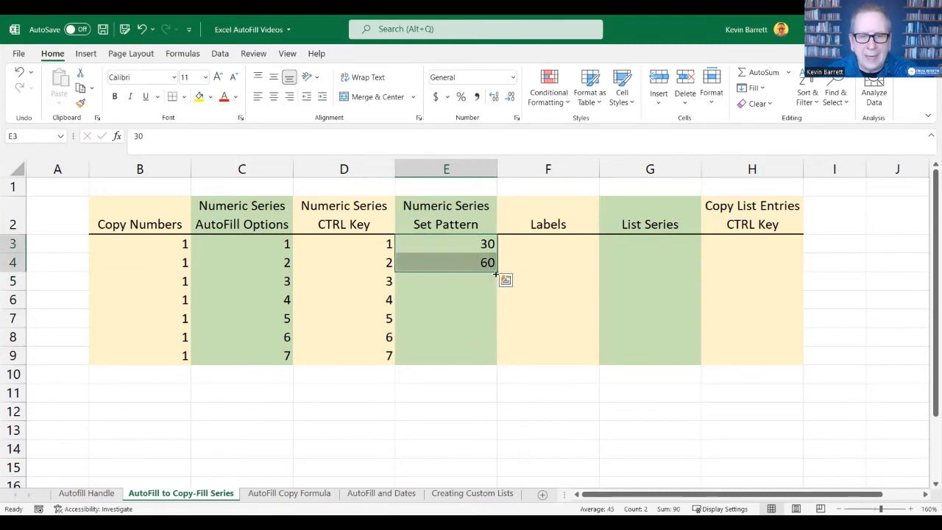
drag(498, 278, 497, 362)
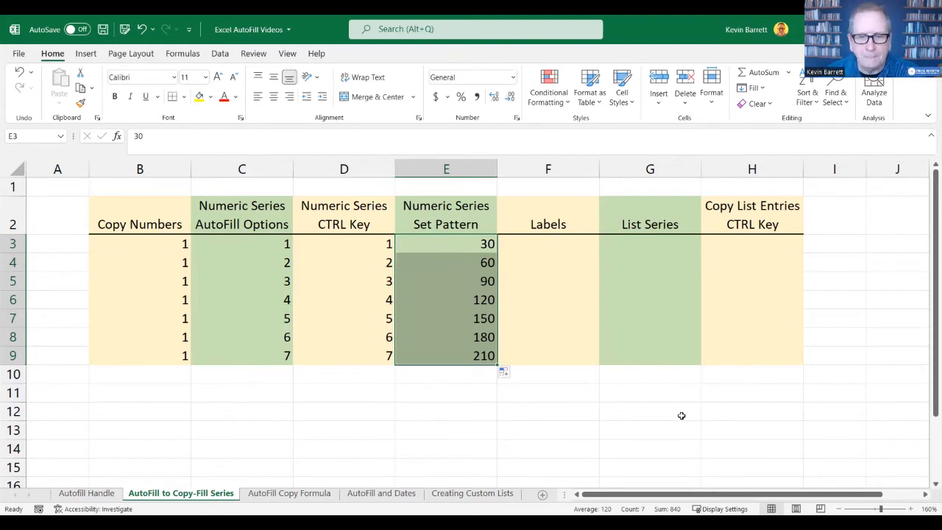
- Enter a person's first name in F3 under Labels and copy it down through F9 with AutoFill
click(566, 248)
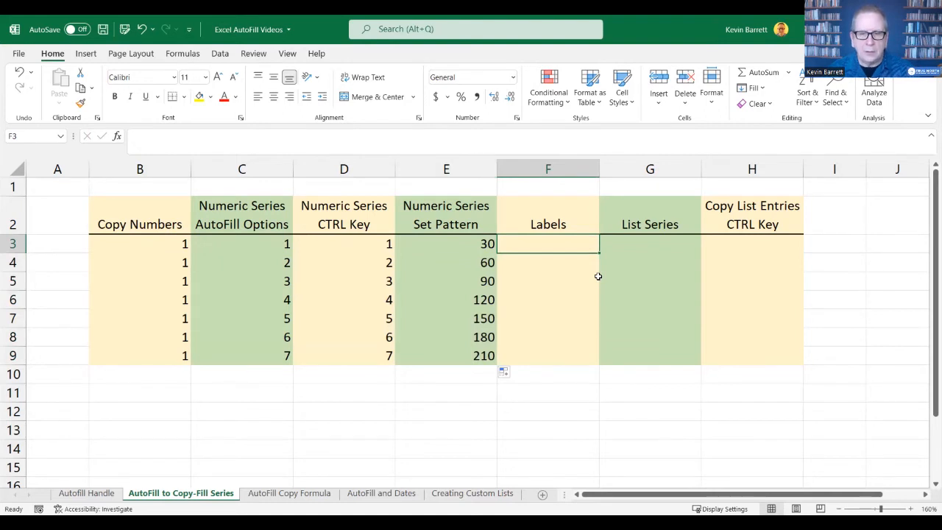
text(Kevin)
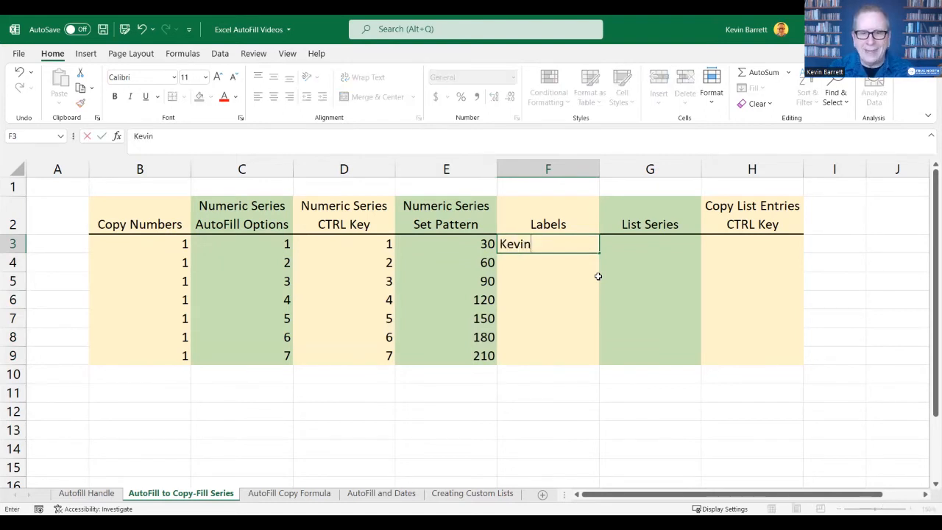
key(Return)
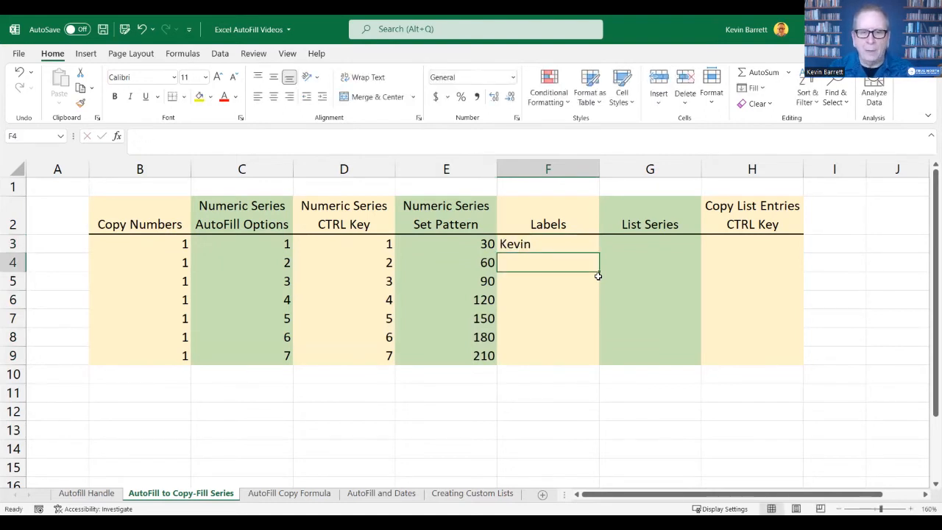
click(543, 242)
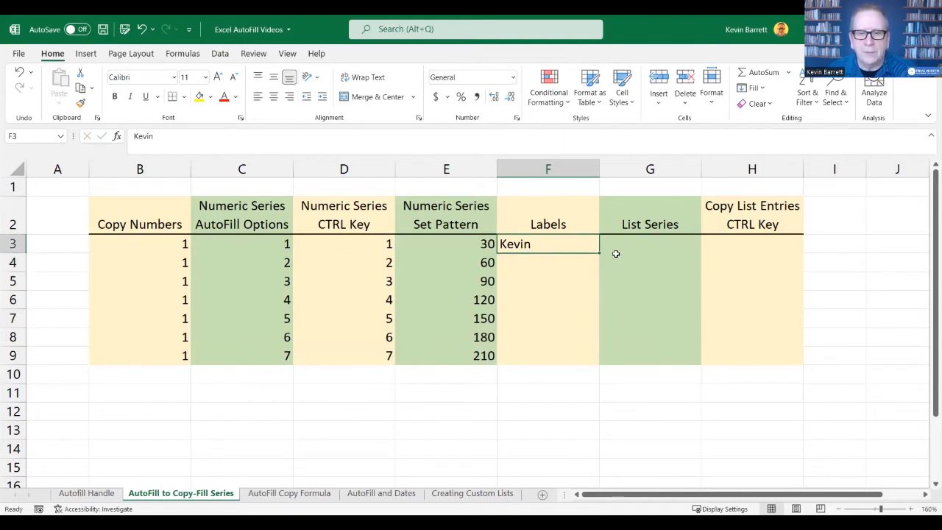
drag(600, 252, 599, 362)
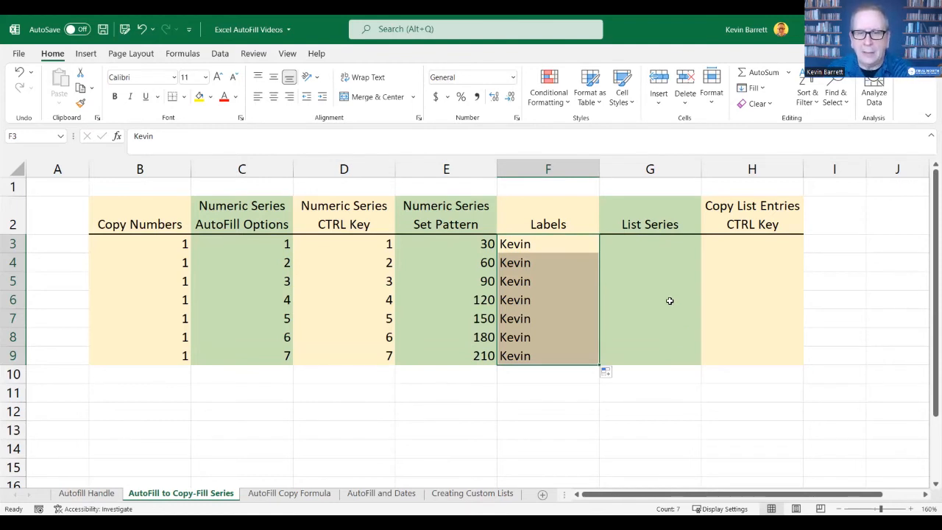
- Enter January in G3 under List Series and AutoFill the months down through G9
click(658, 244)
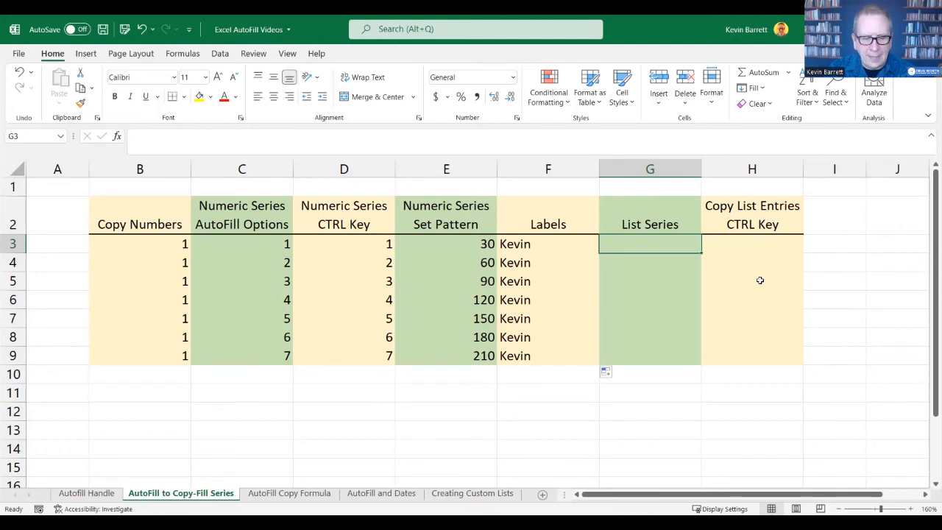
text(Janu)
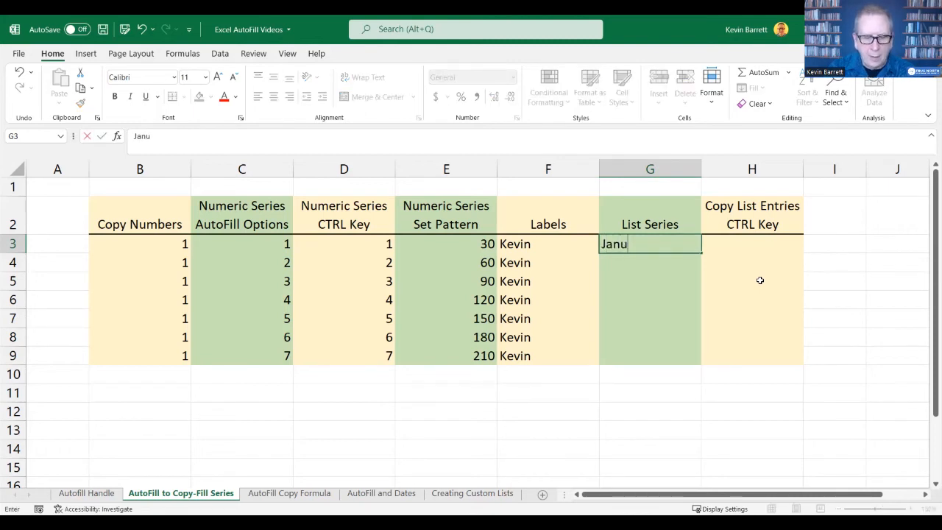
text(ary)
key(Return)
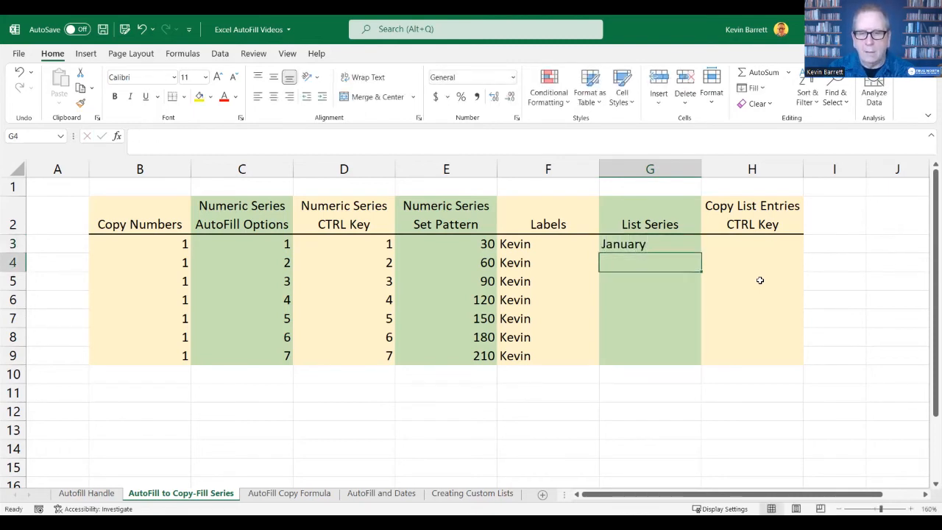
click(676, 245)
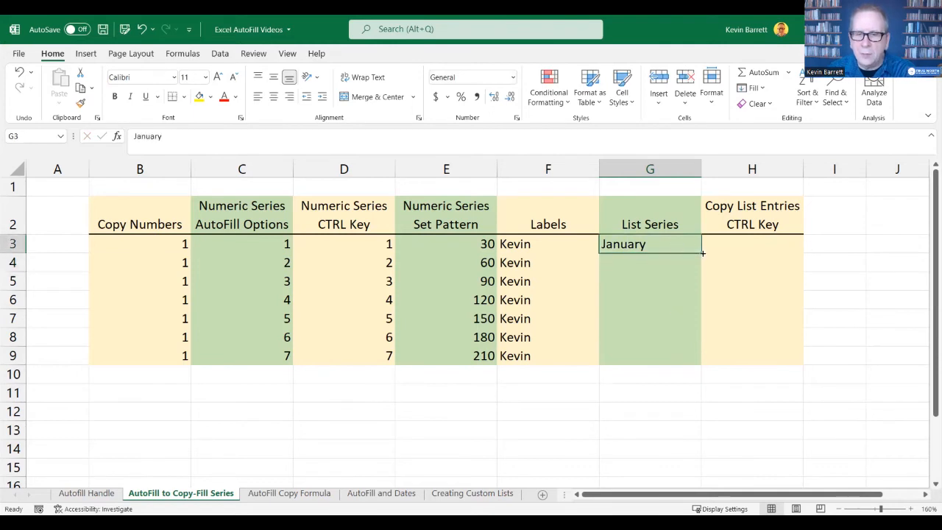
drag(703, 253, 703, 253)
drag(705, 277, 707, 368)
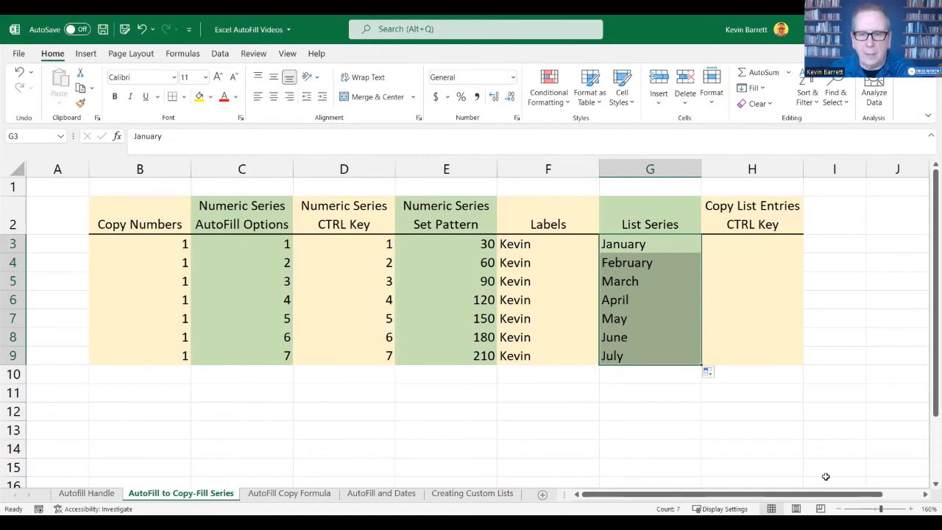
- Enter January in H3 and AutoFill it down through H9 as identical copies instead of a month series
key(Right)
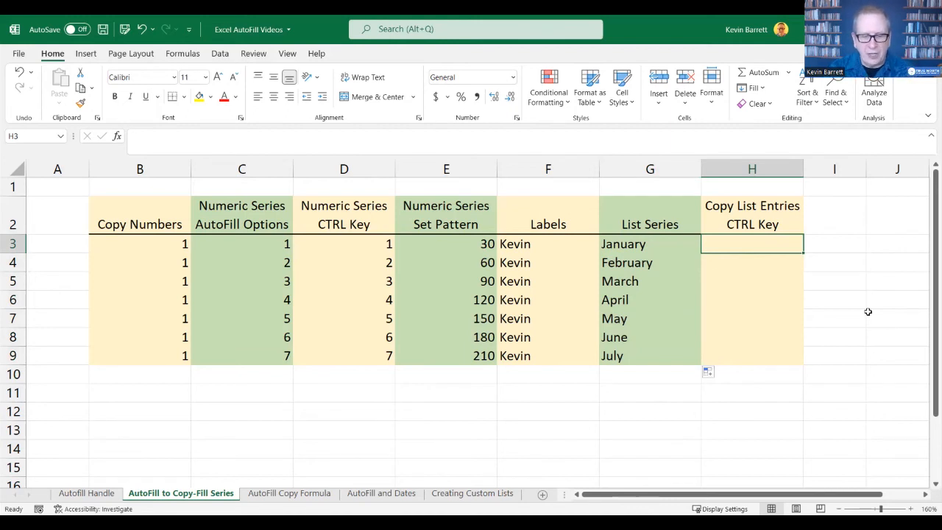
text(January)
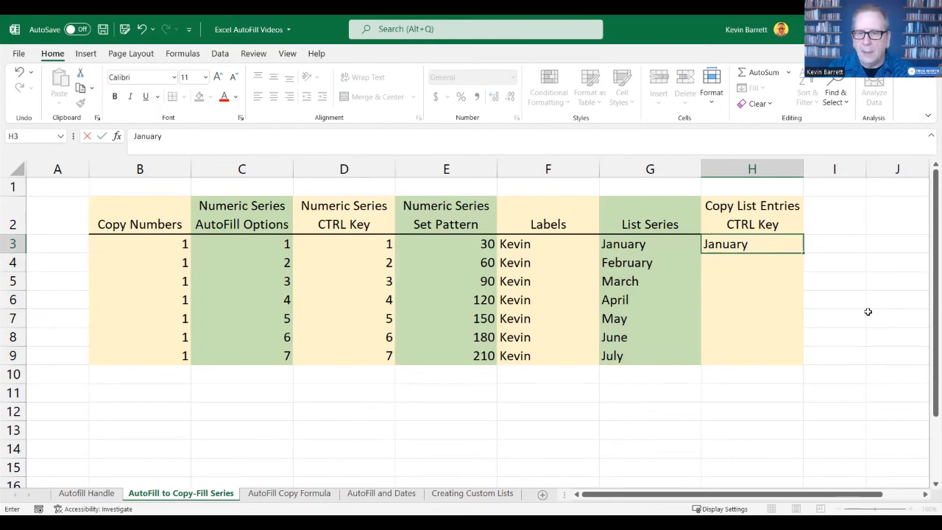
key(Return)
click(789, 246)
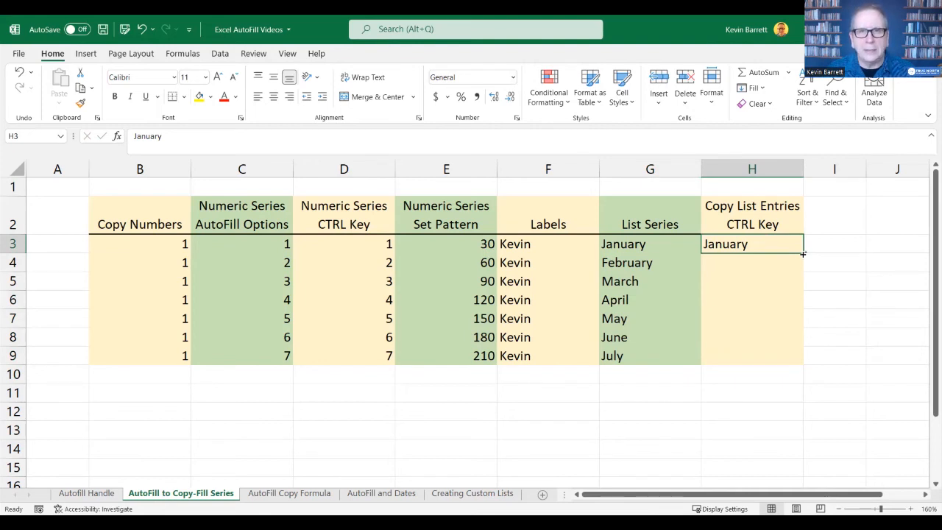
drag(804, 254, 804, 364)
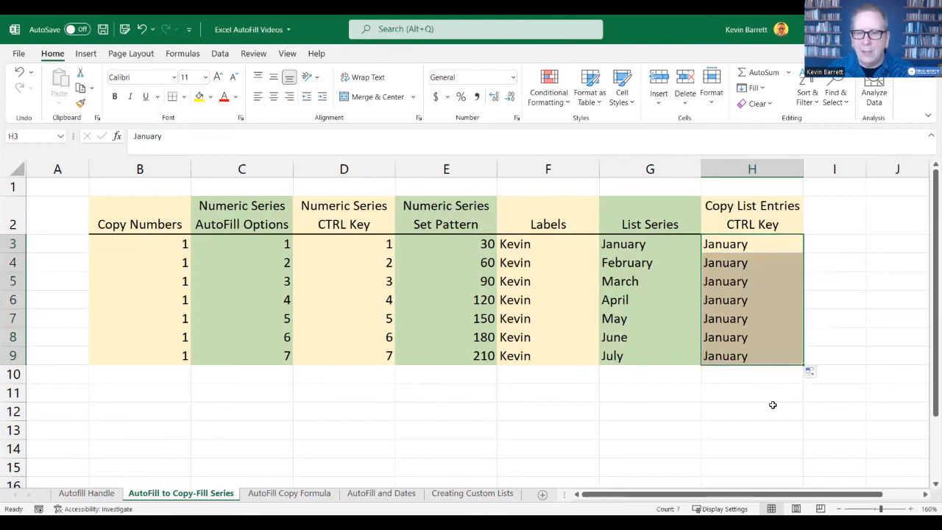